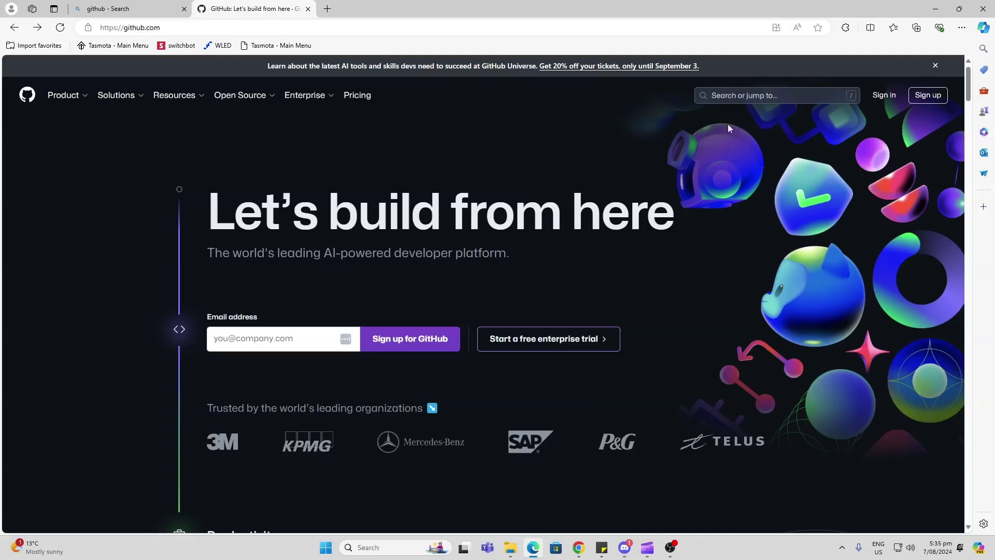
Open GitHub's sign-up page, then minimize Edge to reveal Home Assistant in Chrome.
left_click(924, 99)
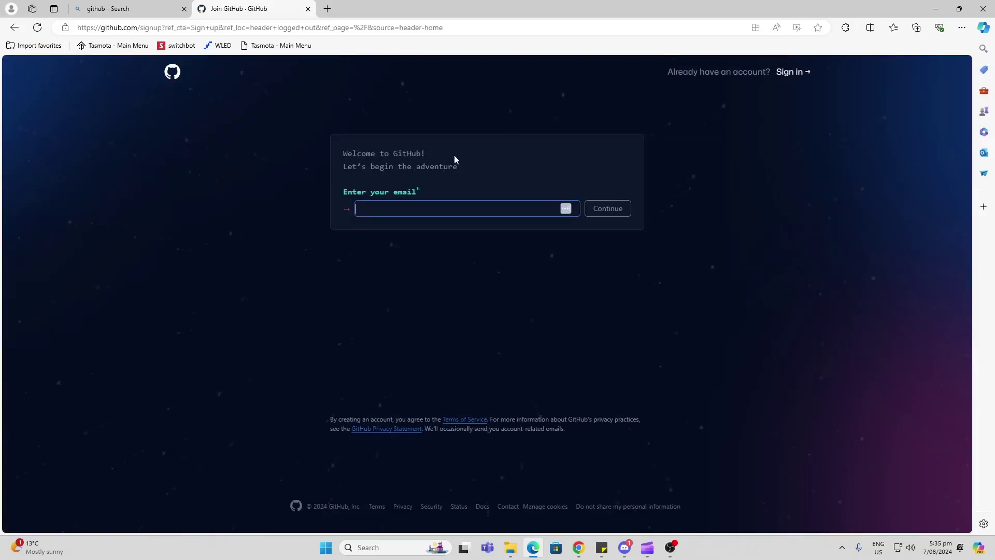
left_click(931, 10)
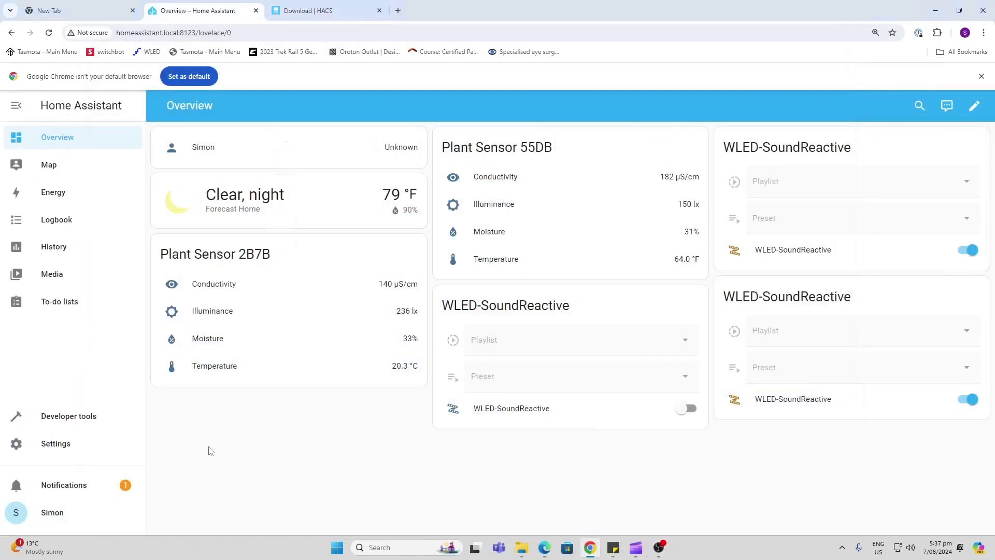
Search the Add-on Store for 'ssh' and open the Advanced SSH & Web Terminal add-on.
left_click(66, 444)
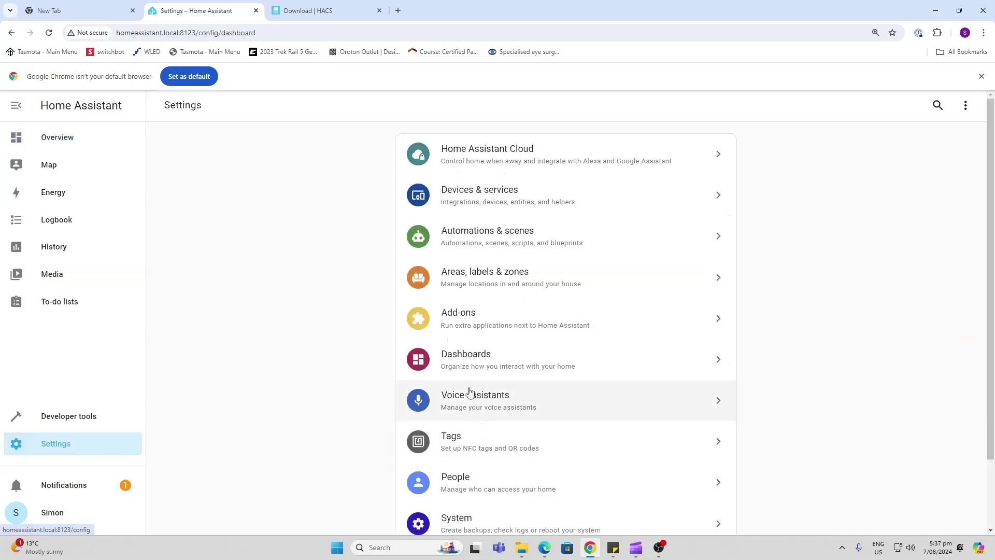
left_click(469, 321)
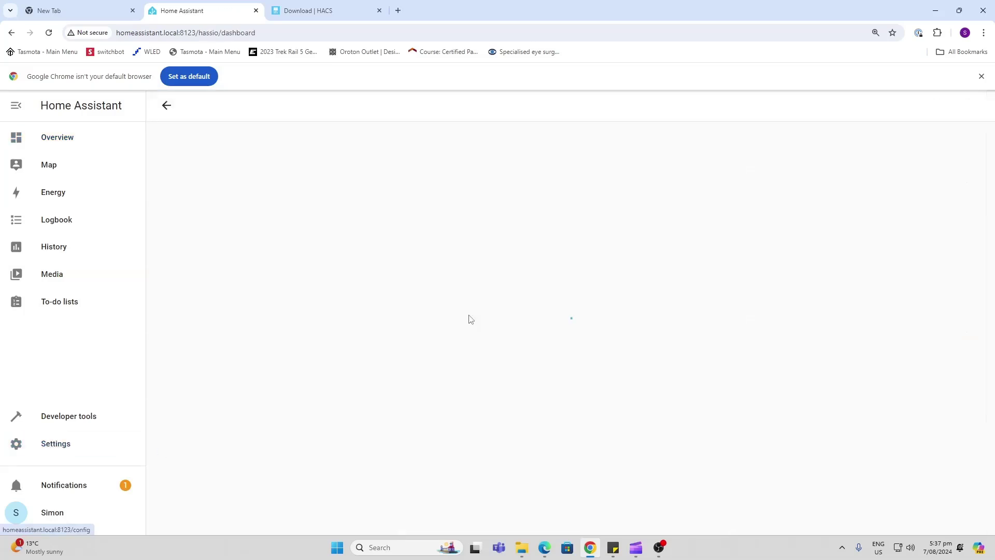
left_click(941, 514)
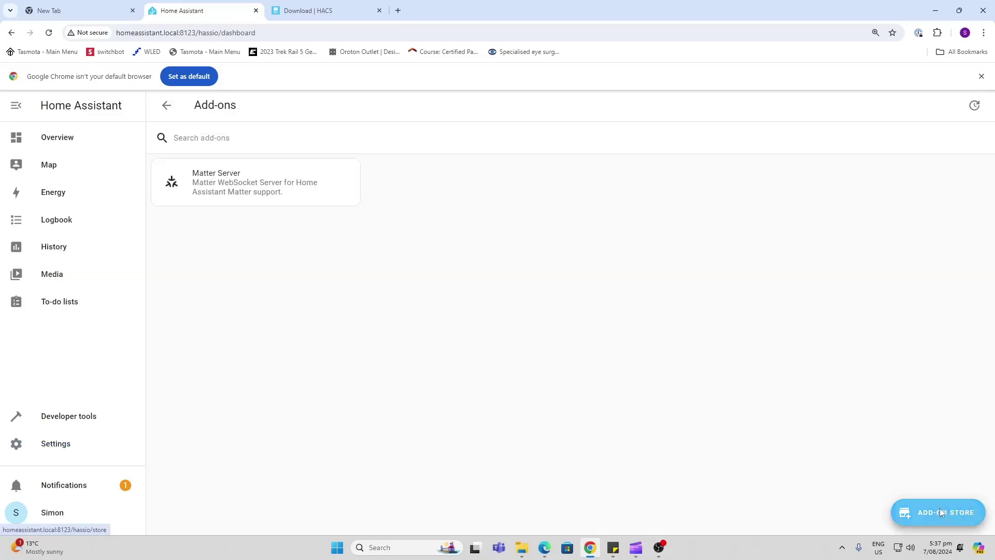
left_click(246, 138)
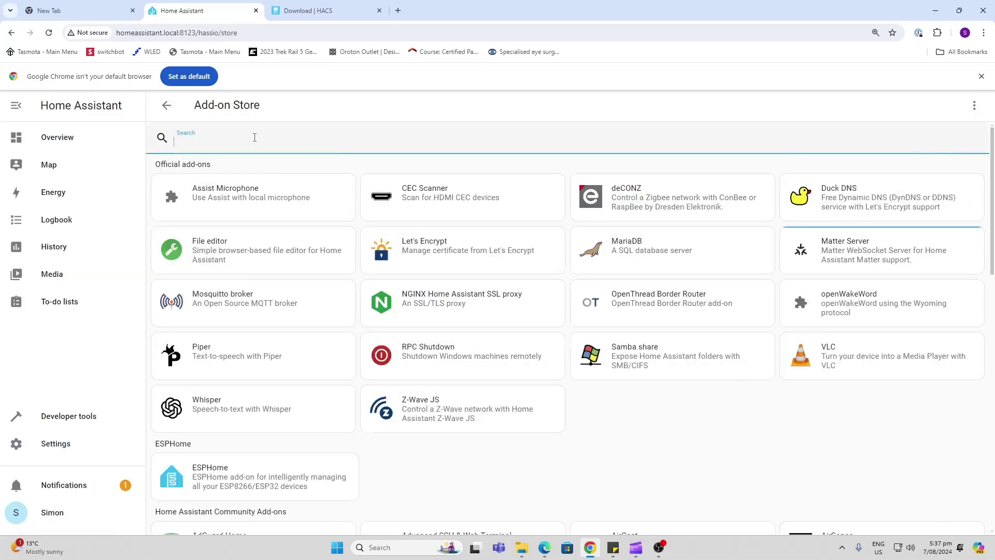
type("ssh")
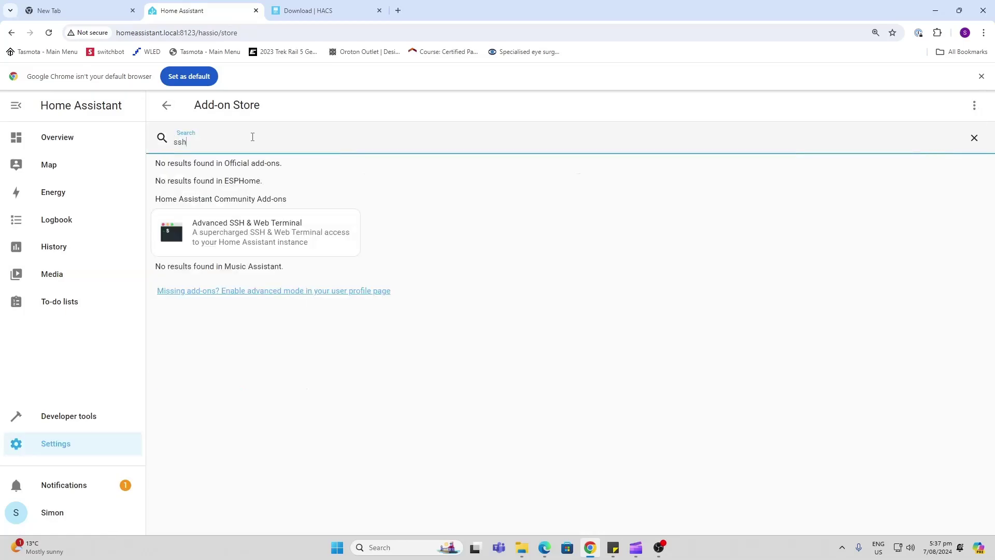
left_click(249, 223)
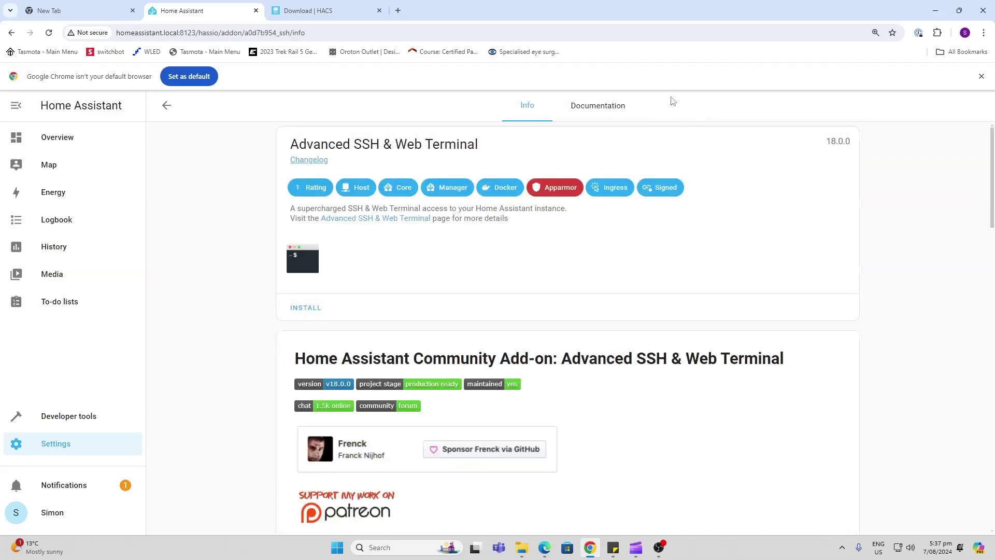
Install the SSH & Web Terminal add-on with Watchdog and Show in sidebar enabled.
left_click(292, 309)
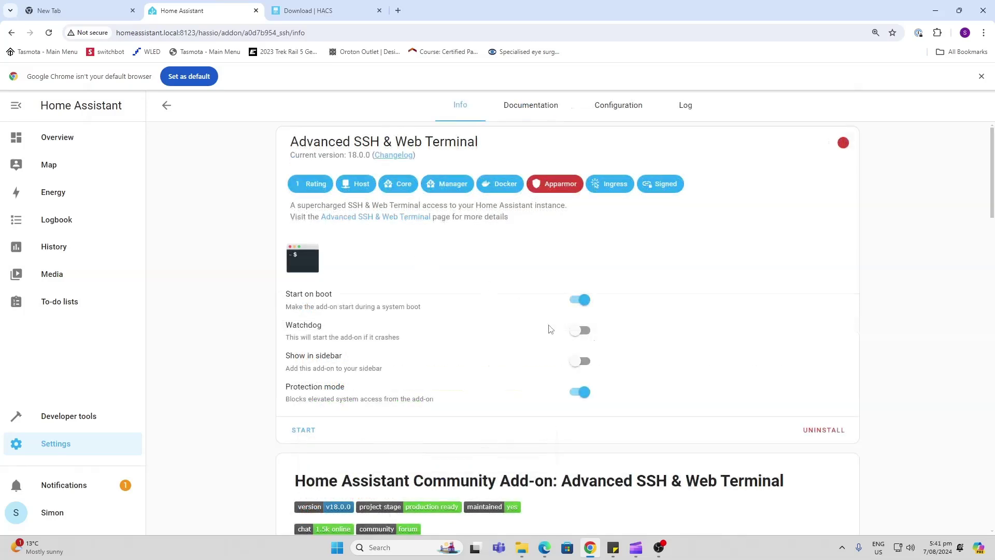
left_click(579, 333)
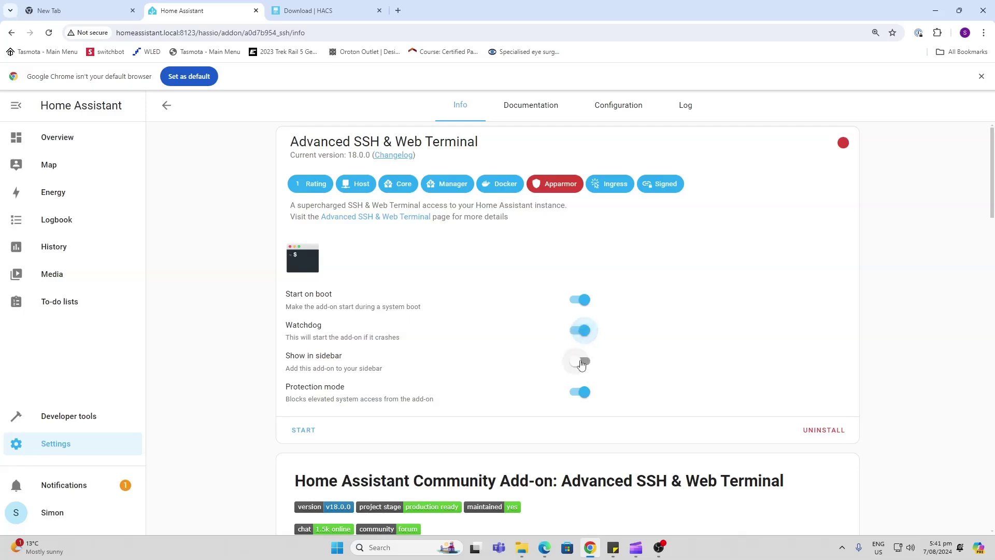
left_click(580, 363)
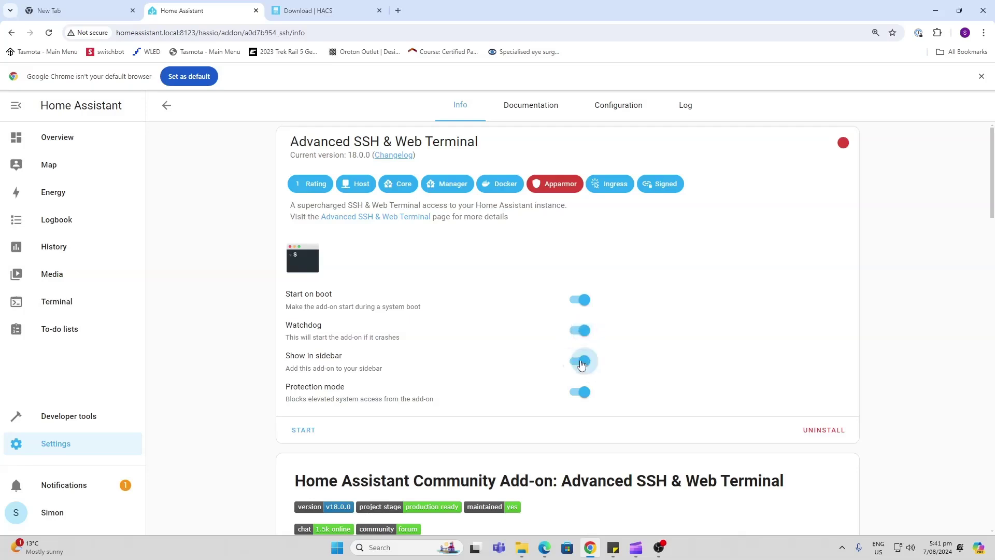
Set an SSH password in the add-on's configuration and save it.
left_click(600, 106)
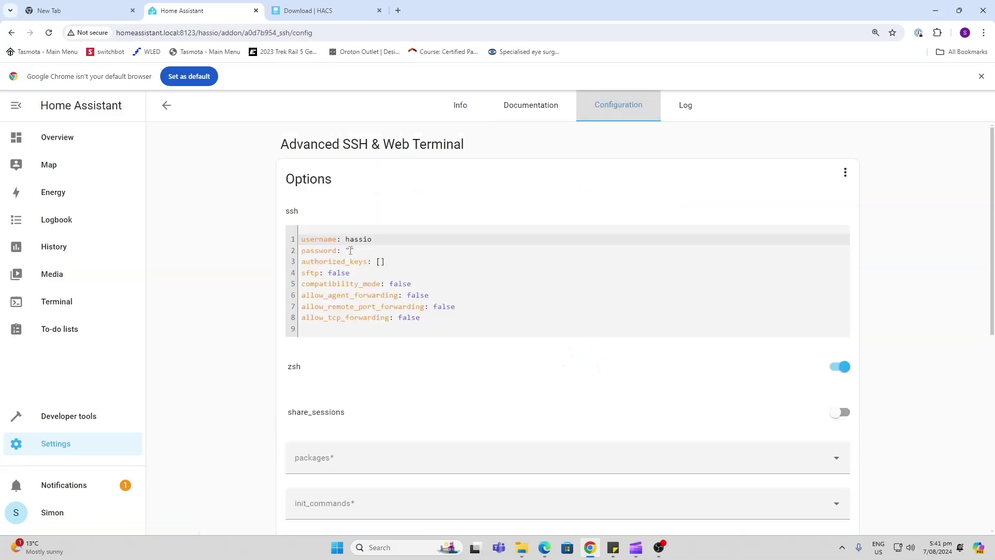
left_click(351, 250)
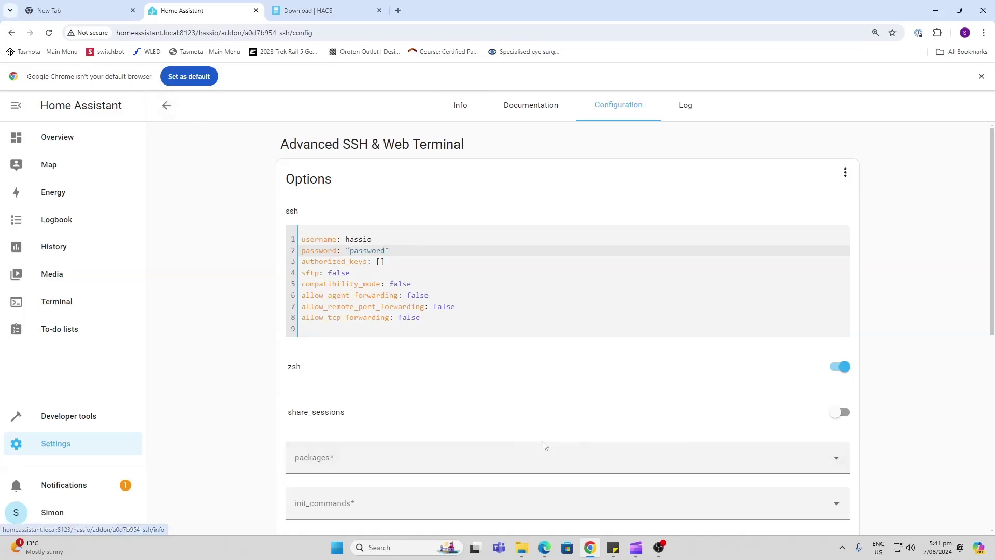
scroll(494, 454, "down", 2)
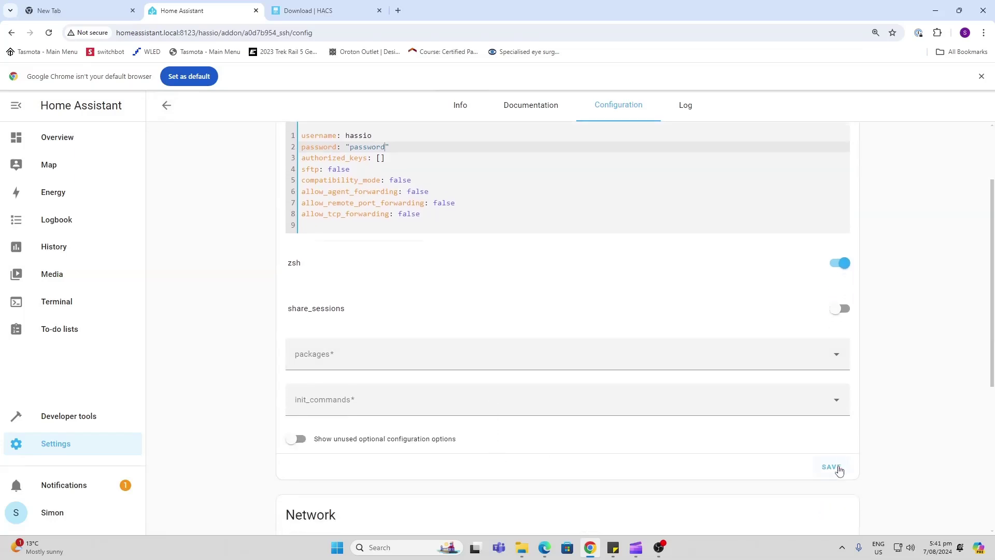
left_click(839, 469)
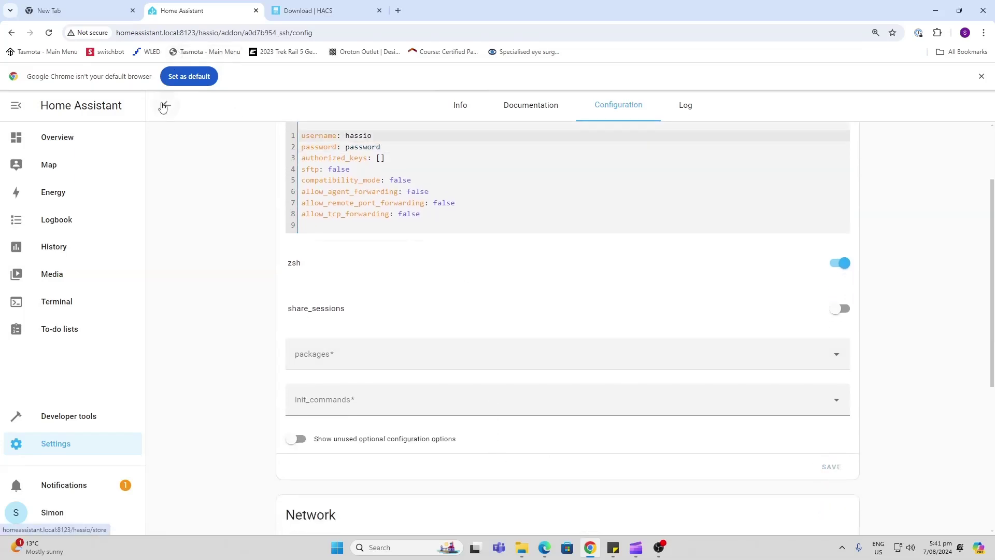
Start the add-on and open its web terminal.
left_click(458, 105)
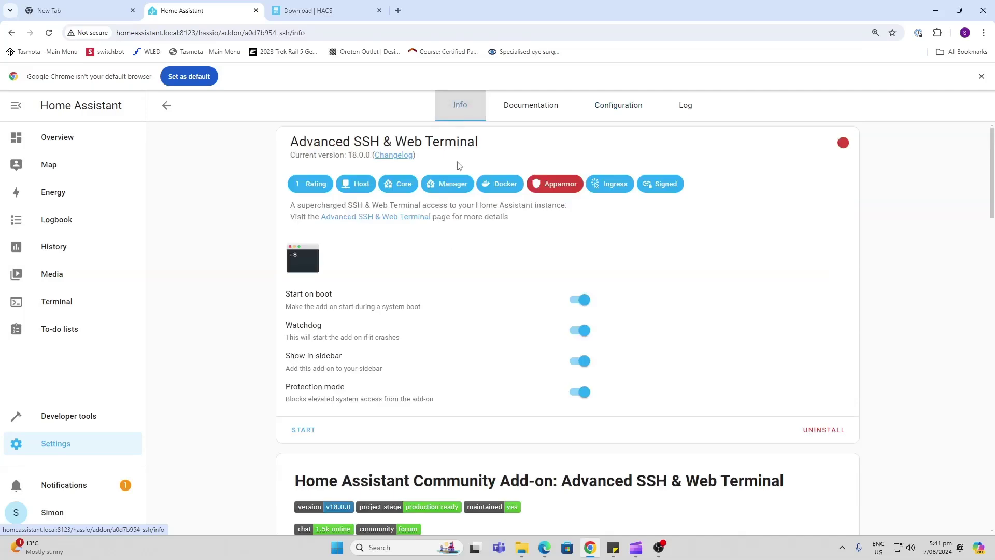
left_click(312, 430)
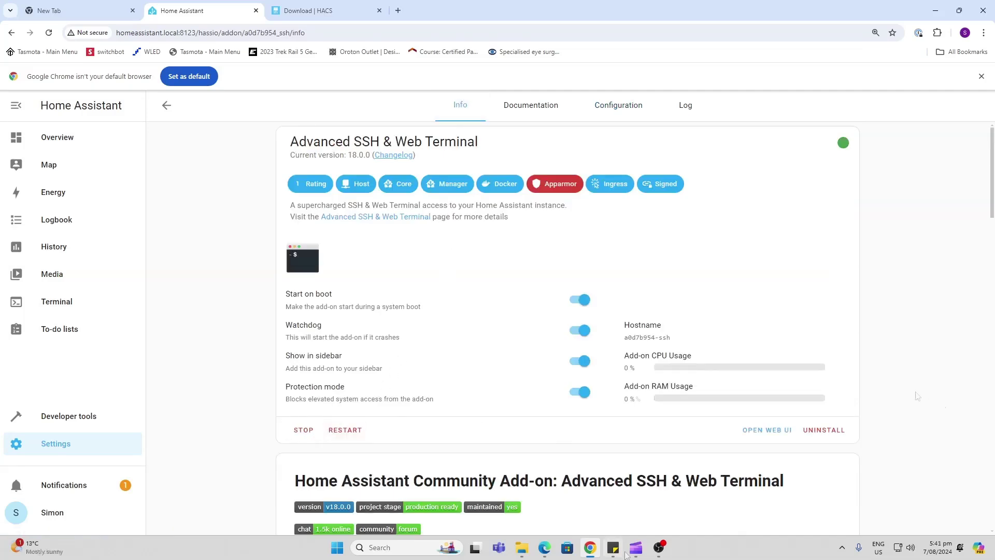
left_click(774, 431)
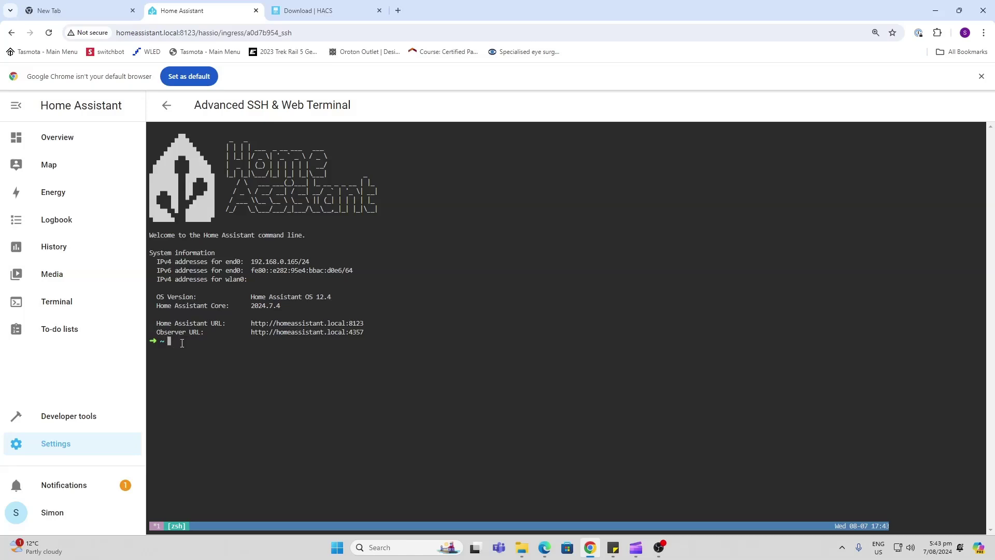
type("wget -O - https://get.hacs.xyz | bash -")
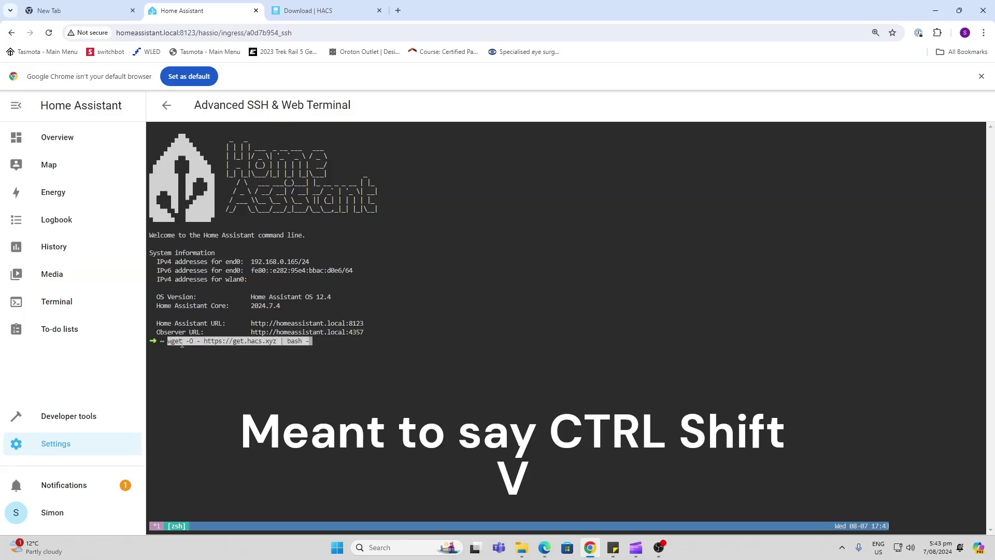
key("Return")
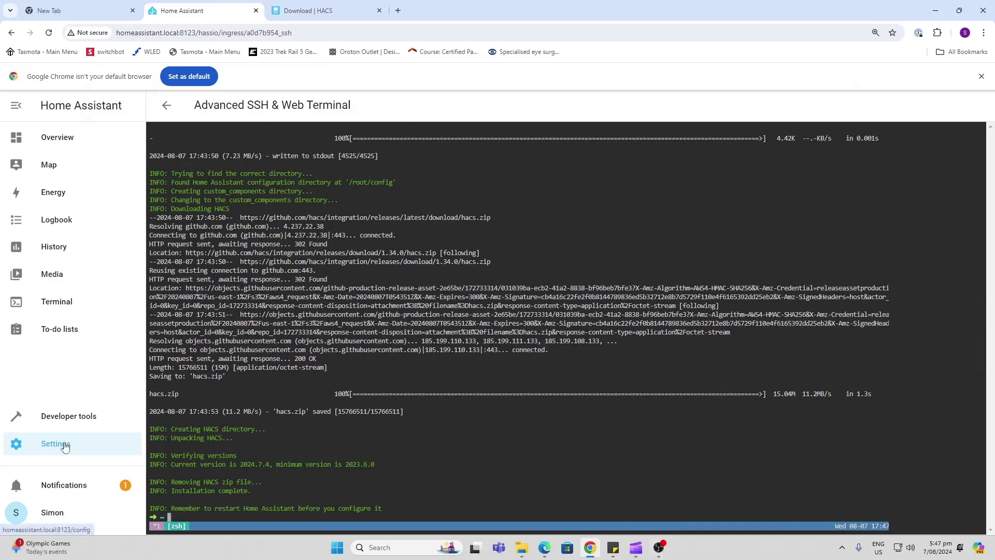
Restart Home Assistant from Settings, then go to Devices & services.
left_click(62, 444)
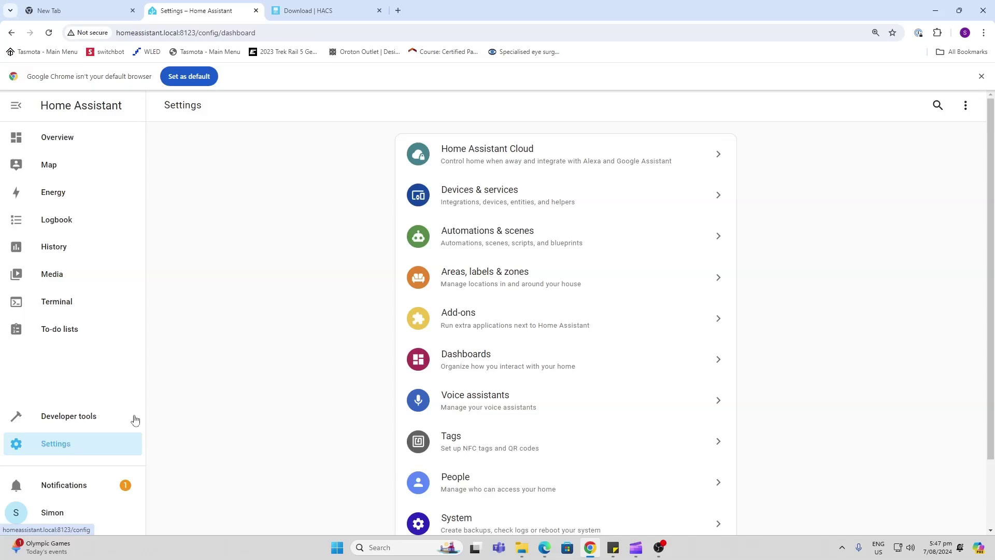
left_click(965, 105)
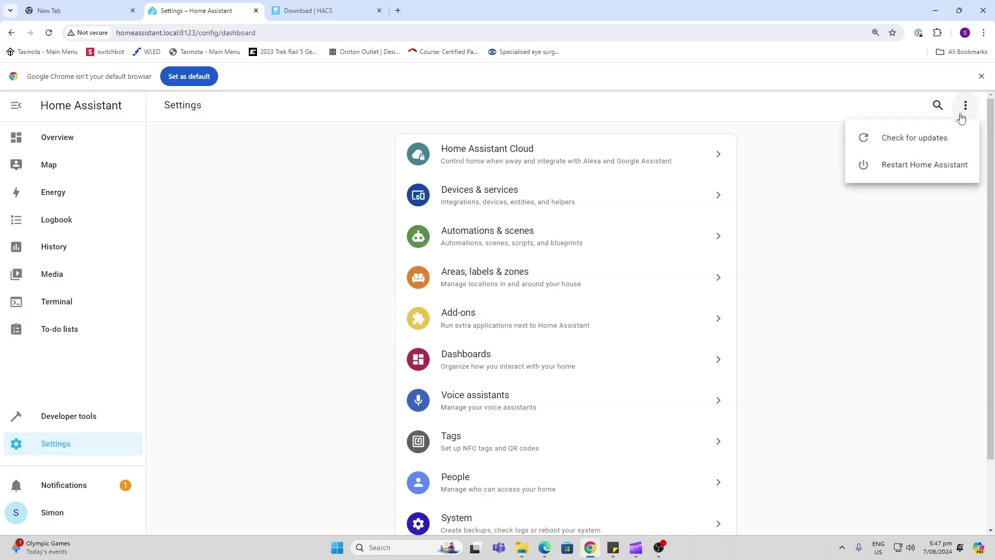
left_click(936, 166)
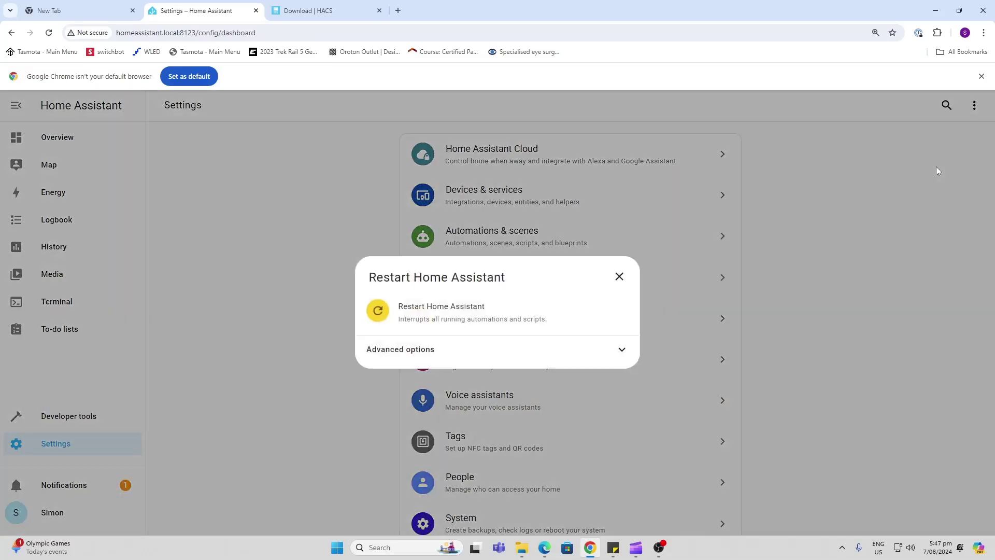
left_click(501, 312)
left_click(571, 348)
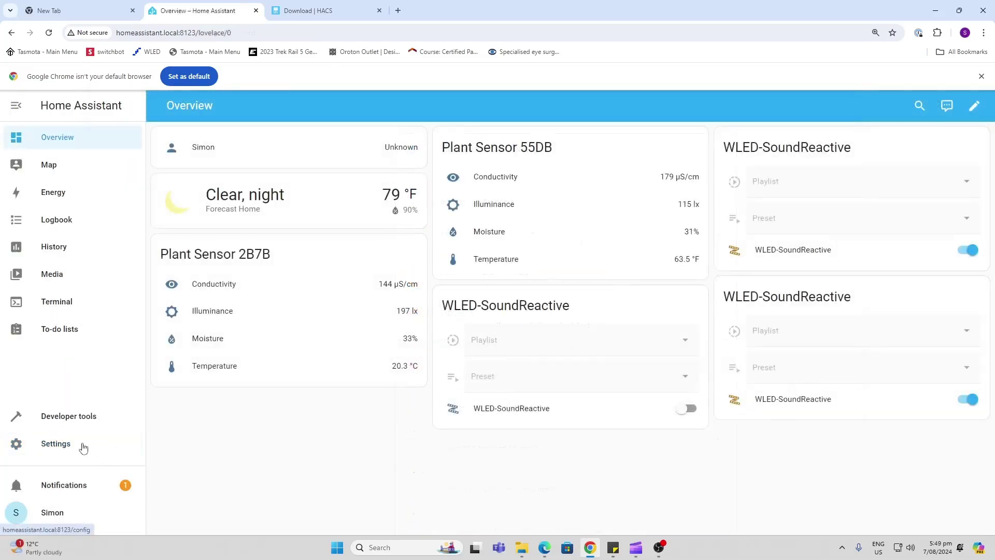
left_click(82, 446)
left_click(499, 208)
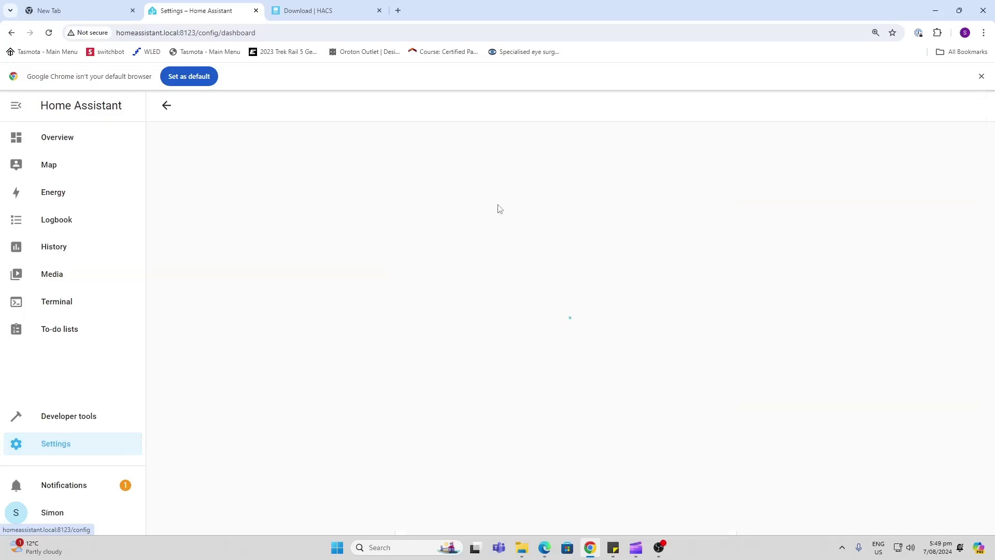
Add a new integration, searching 'hacs' and selecting HACS.
left_click(928, 515)
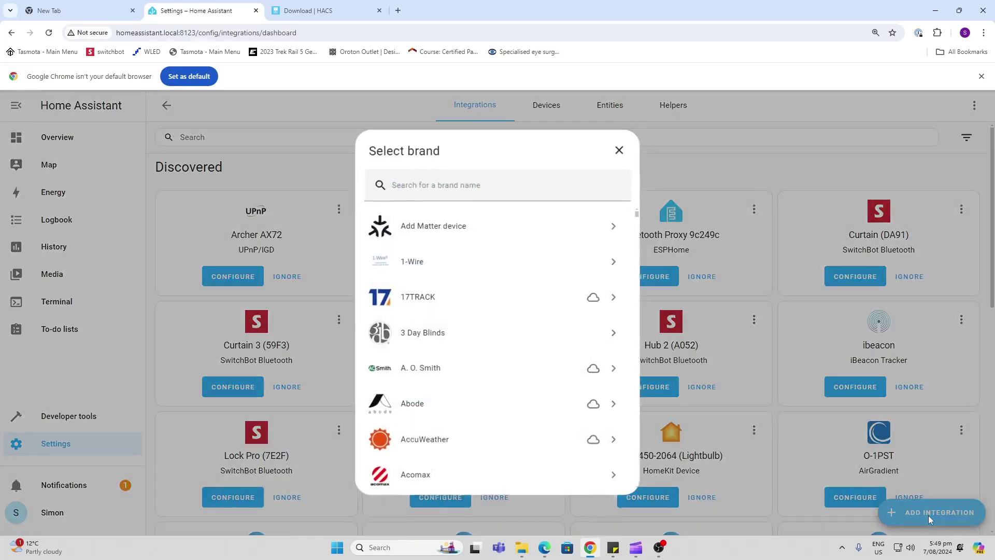
type("hacs")
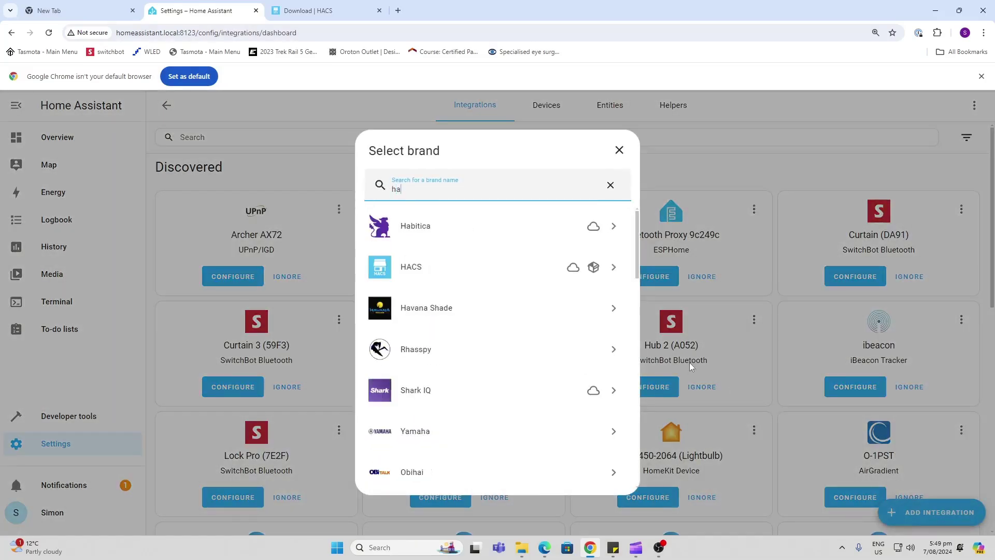
left_click(491, 220)
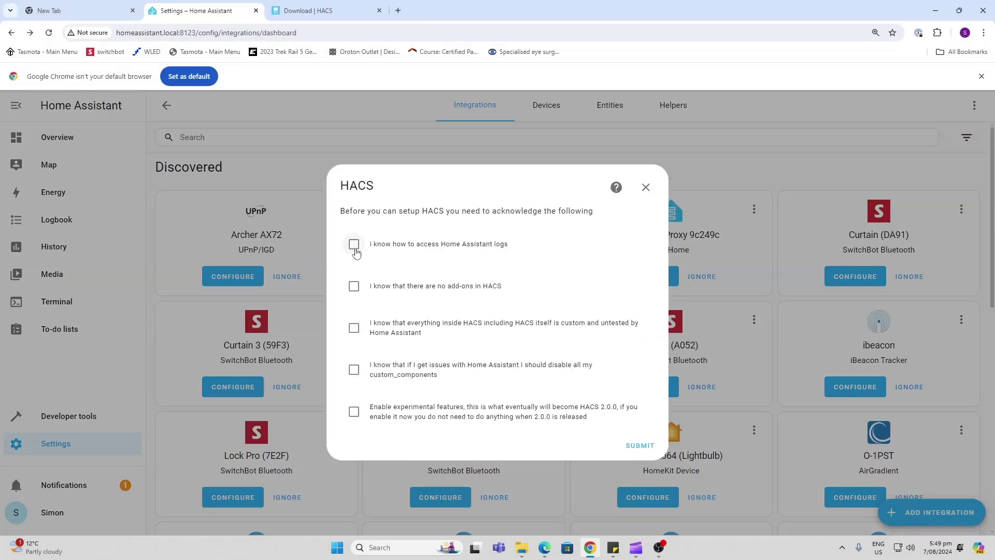
Tick all five HACS acknowledgements, including experimental features, and submit.
left_click(354, 249)
left_click(354, 288)
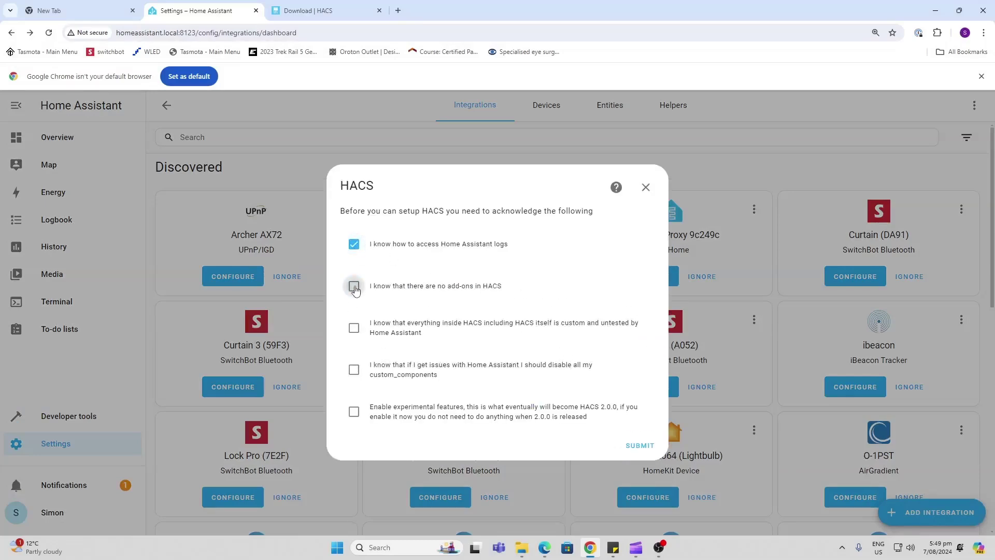
left_click(355, 332)
left_click(354, 371)
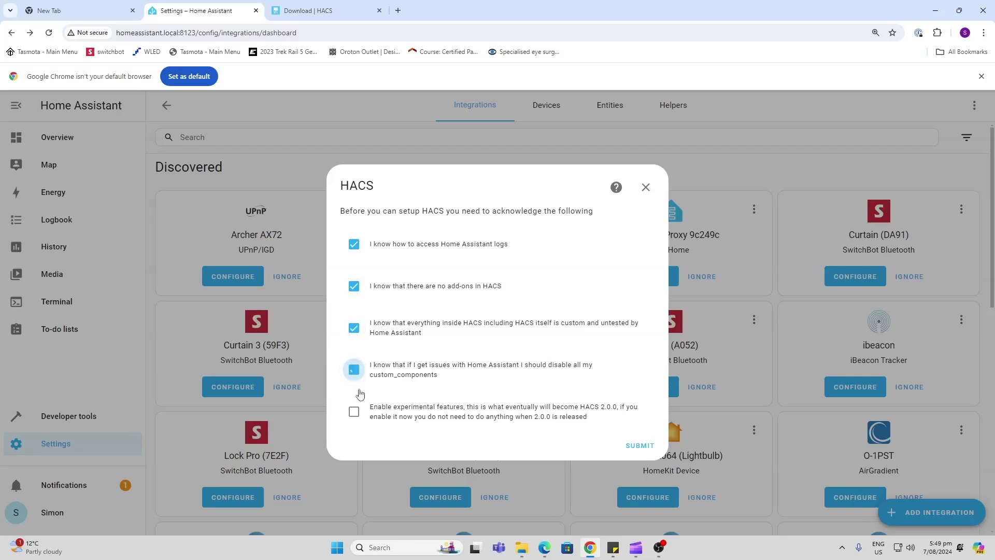
left_click(352, 416)
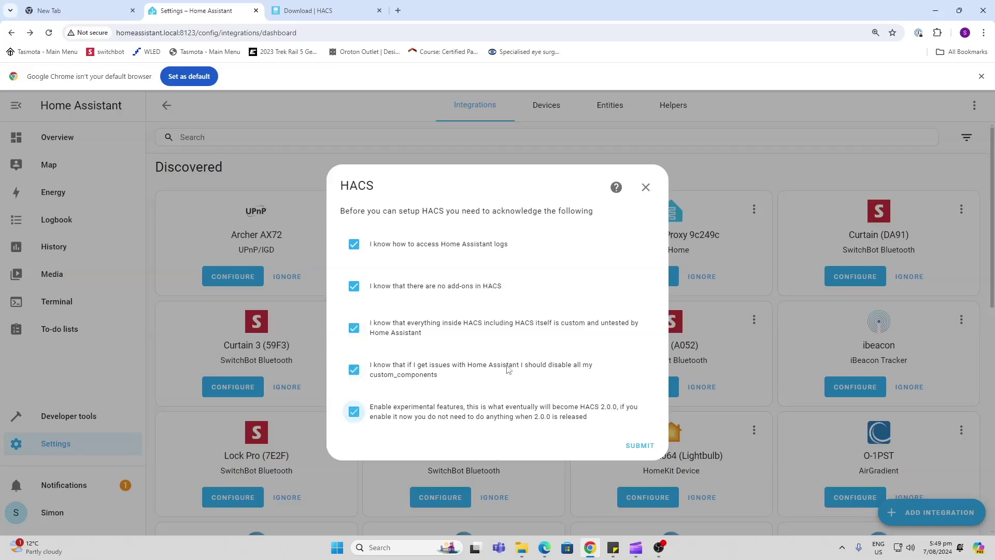
left_click(645, 447)
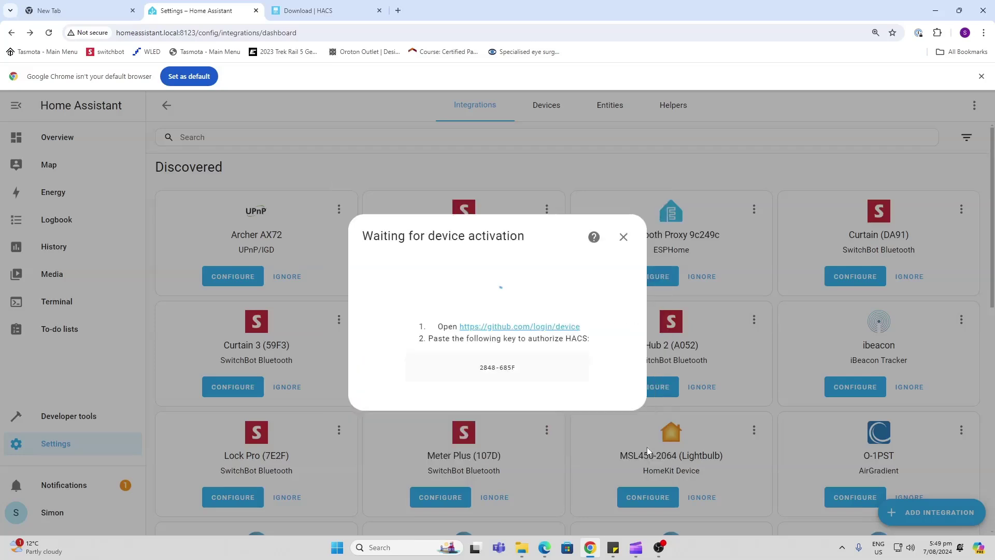
Verify the GitHub sign-in with the emailed verification code and continue.
left_click(523, 326)
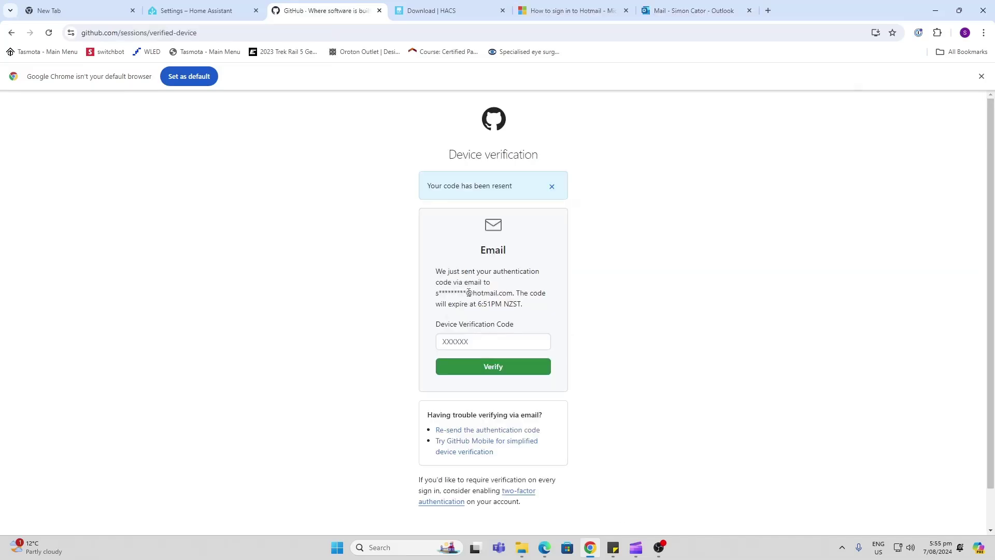
right_click(473, 341)
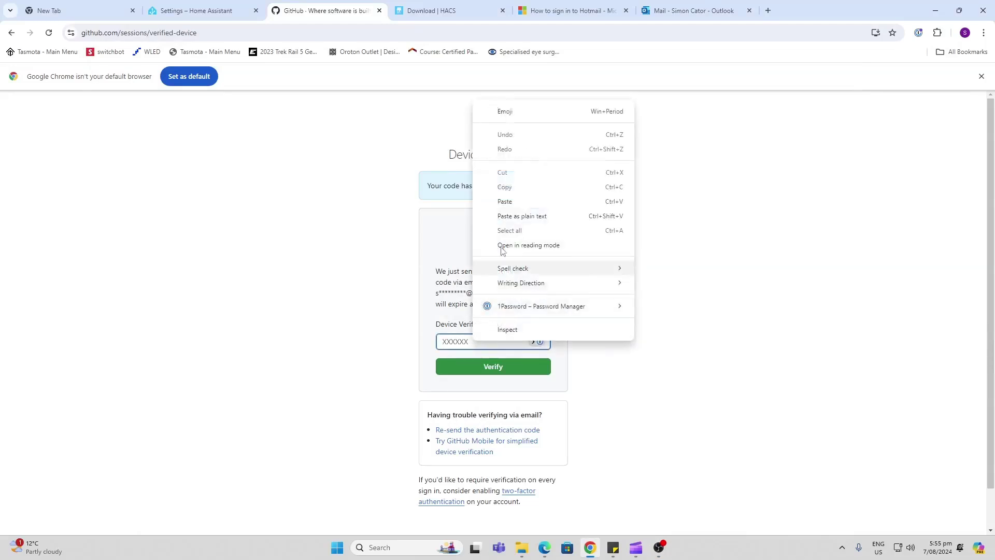
left_click(512, 201)
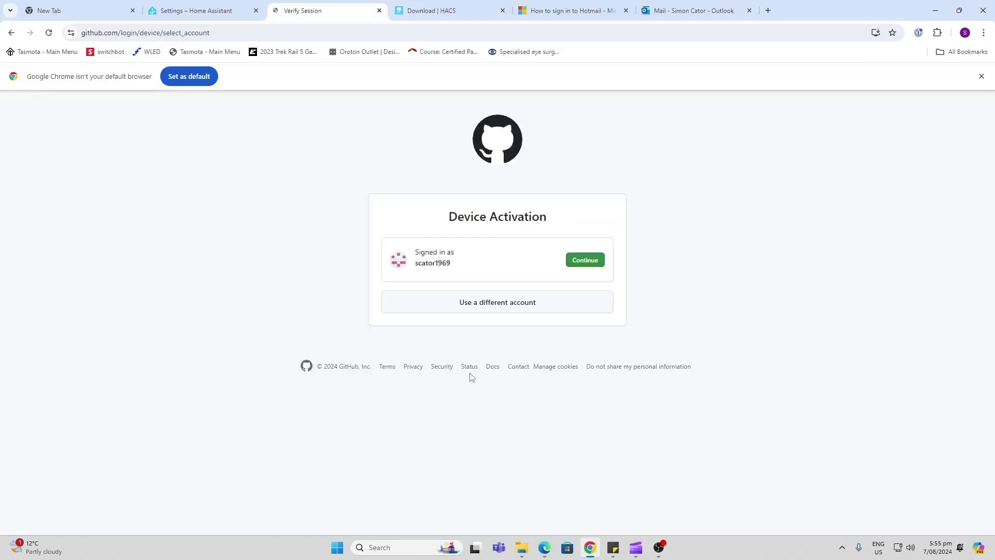
left_click(595, 262)
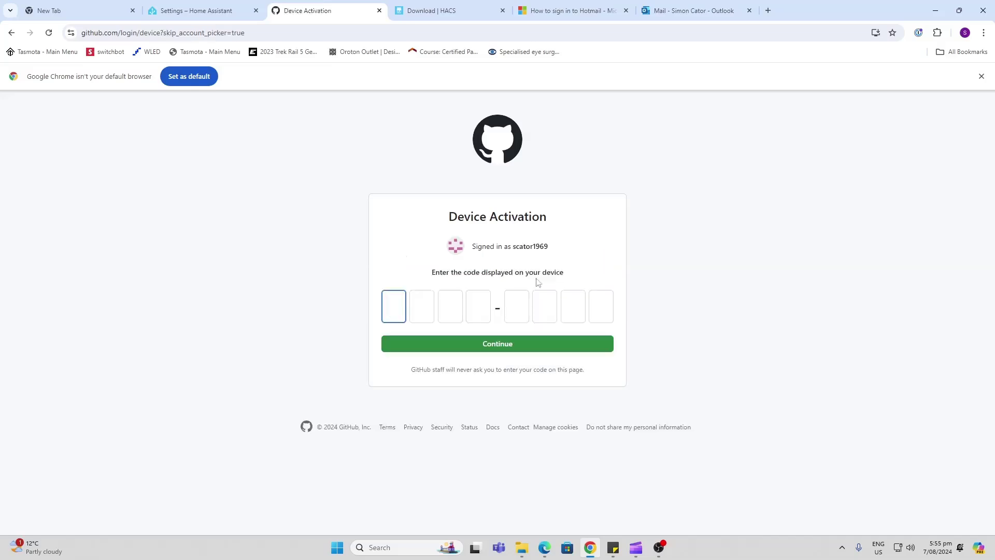
Copy the HACS authorization key from Home Assistant and activate it on GitHub's device page.
left_click(197, 11)
left_click_drag(518, 367, 479, 368)
right_click(492, 367)
left_click(518, 379)
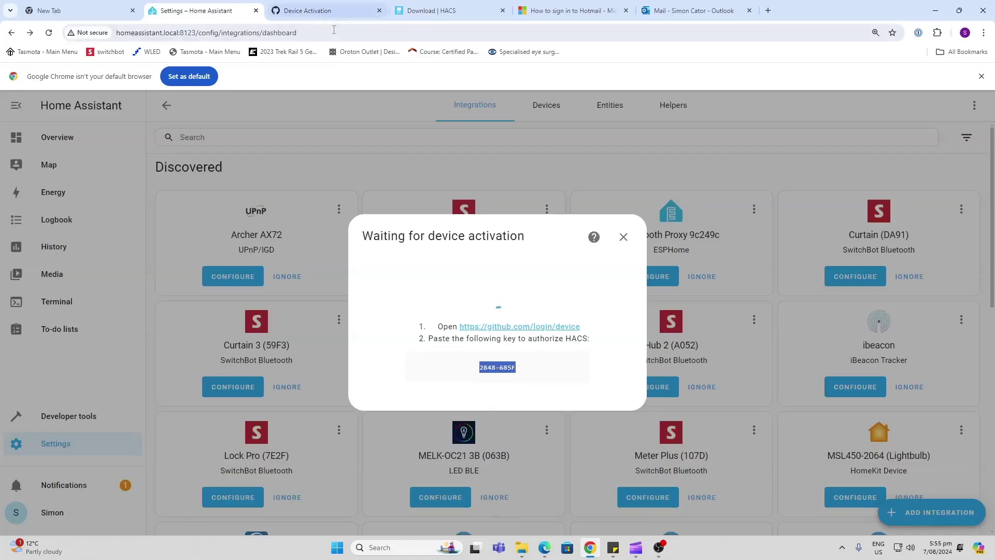
left_click(331, 10)
right_click(390, 304)
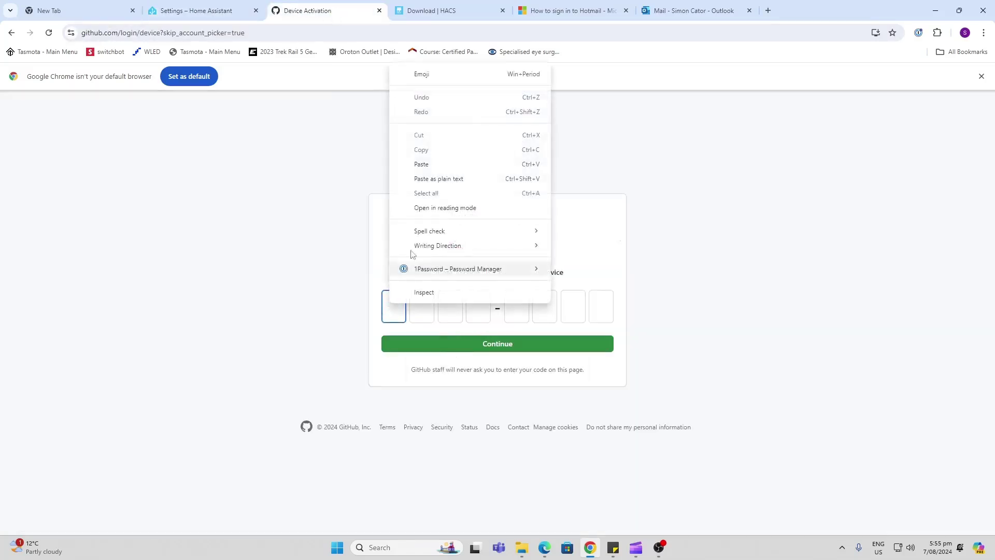
left_click(429, 165)
left_click(488, 343)
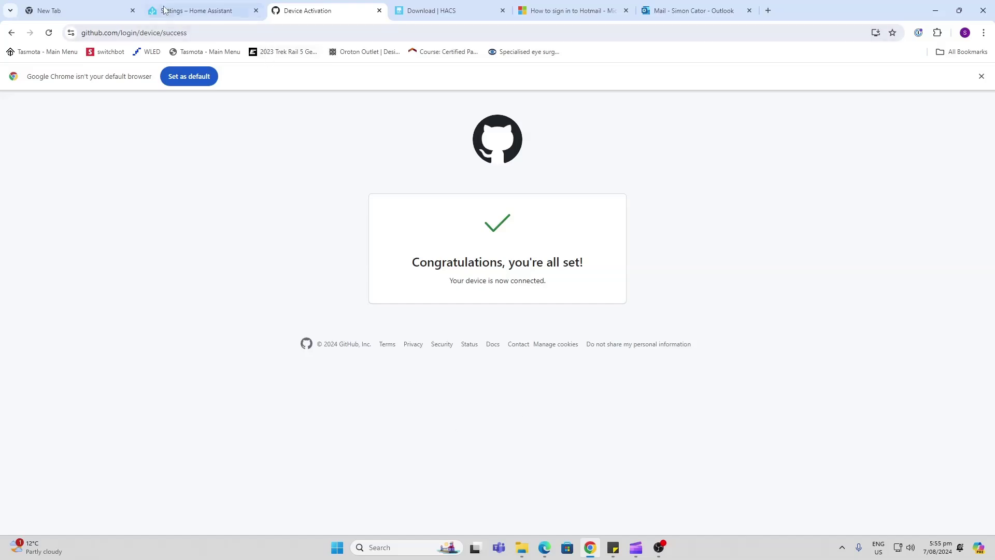
left_click(192, 10)
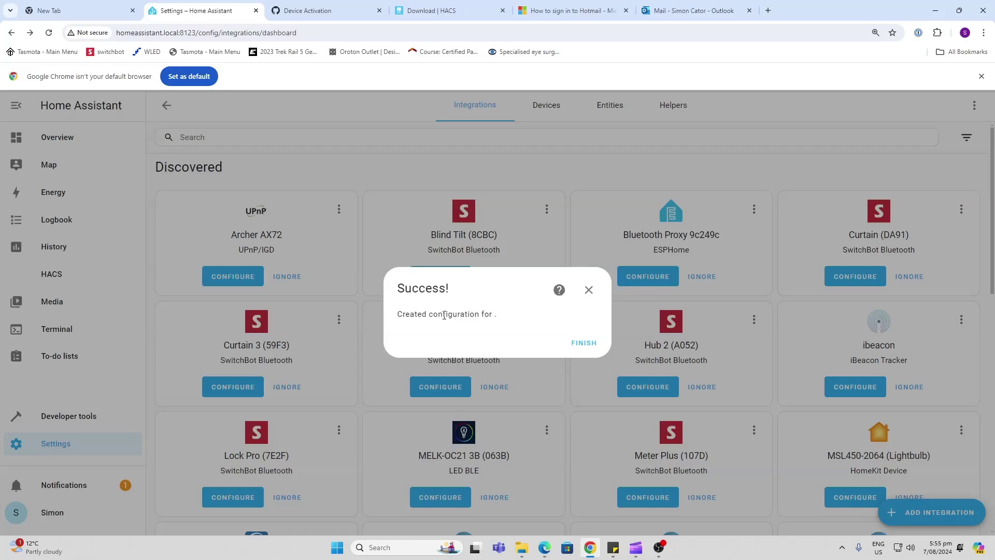
Finish the HACS setup, open HACS from the sidebar and search repositories for 'ford'.
left_click(584, 343)
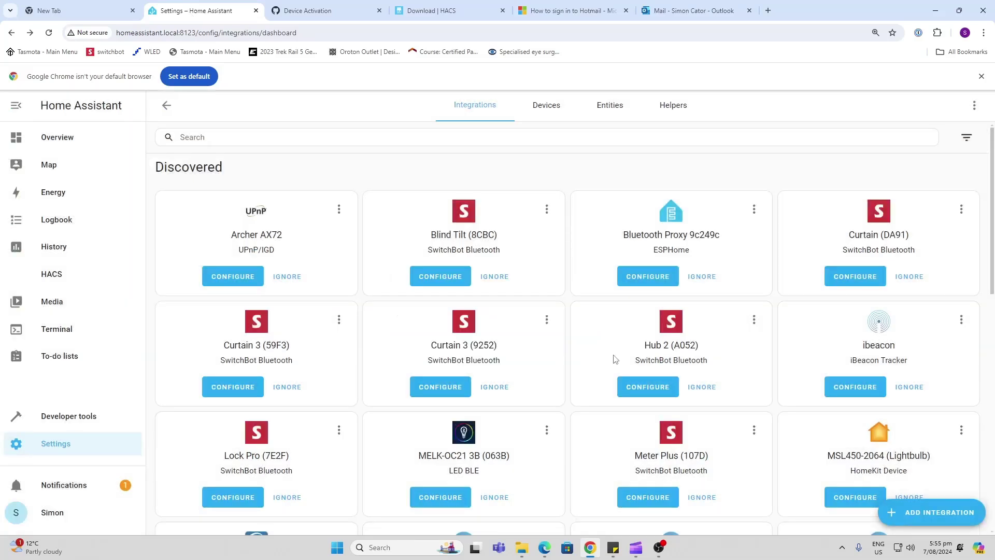
left_click(52, 275)
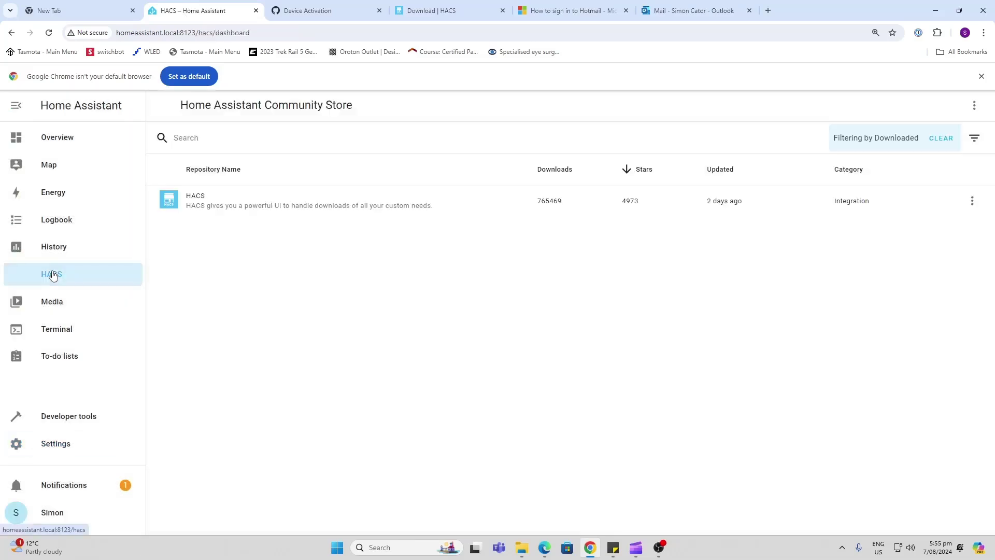
left_click(201, 147)
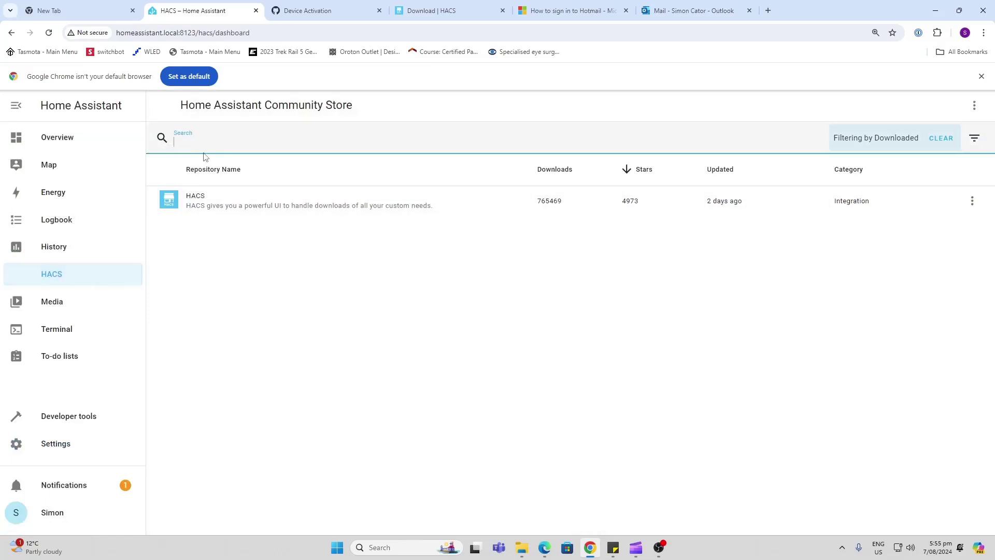
type("for")
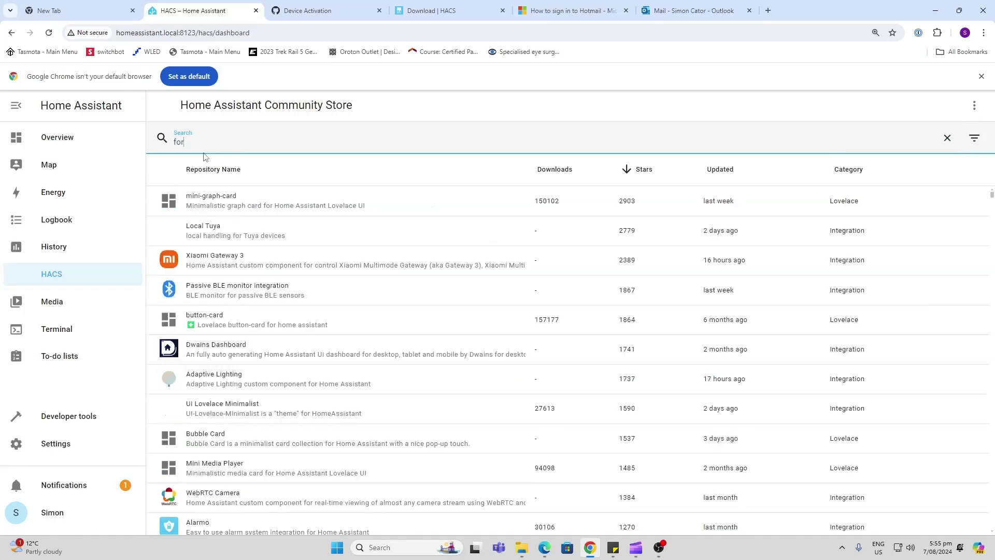
type("d")
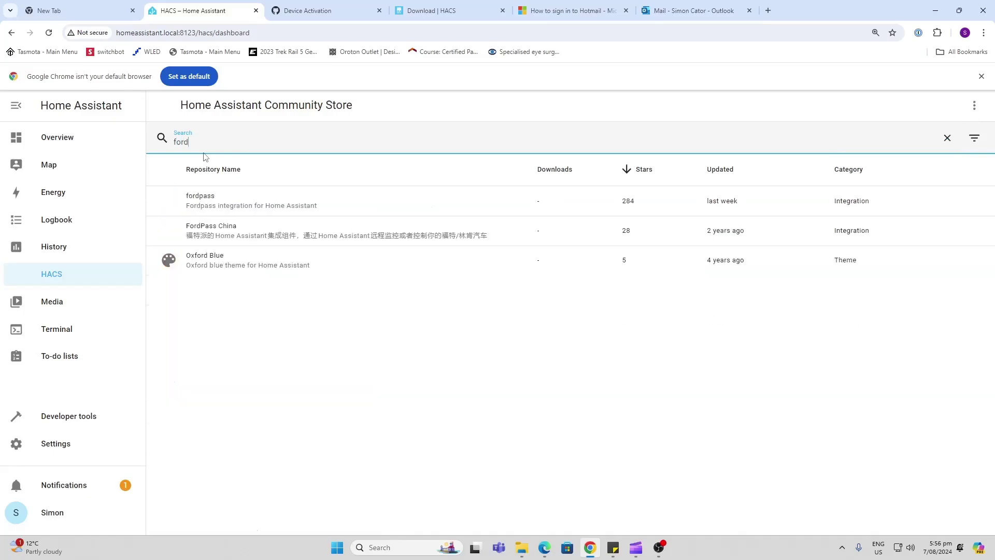